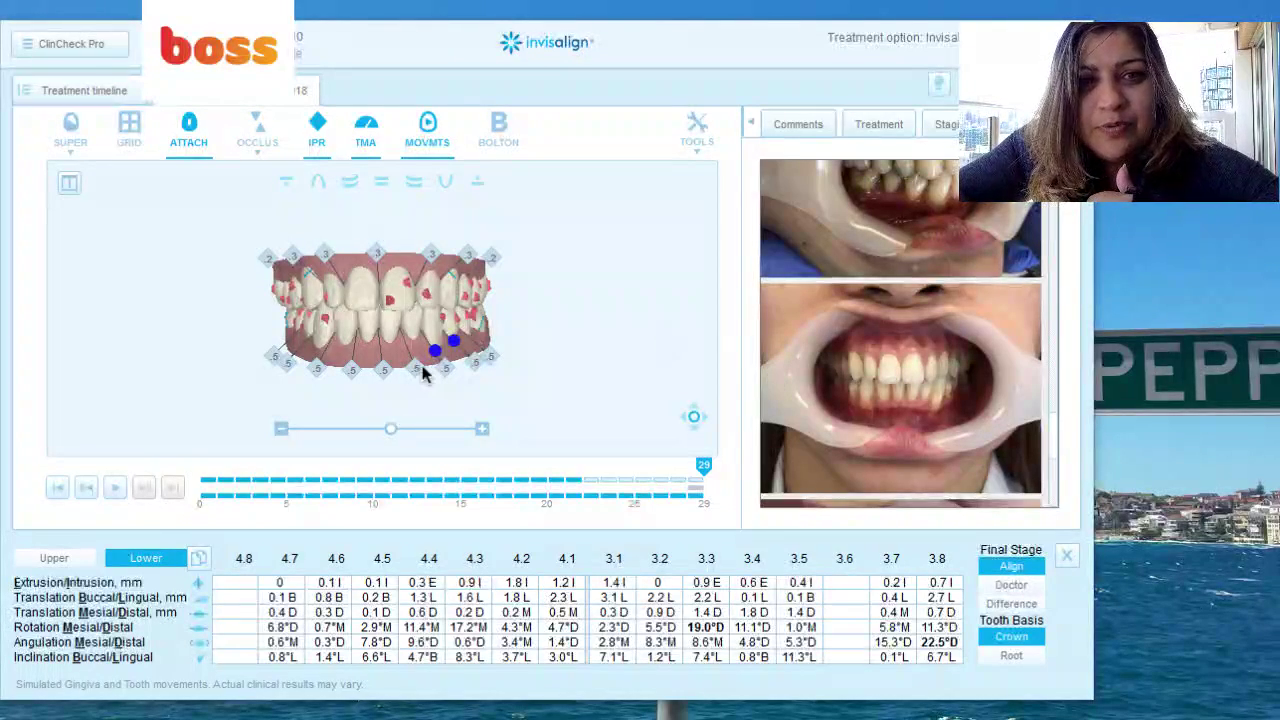
Rotate the final-stage aligner model to a side view.
mouse_move(445, 340)
mouse_down()
mouse_move(437, 315)
mouse_move(452, 306)
mouse_up()
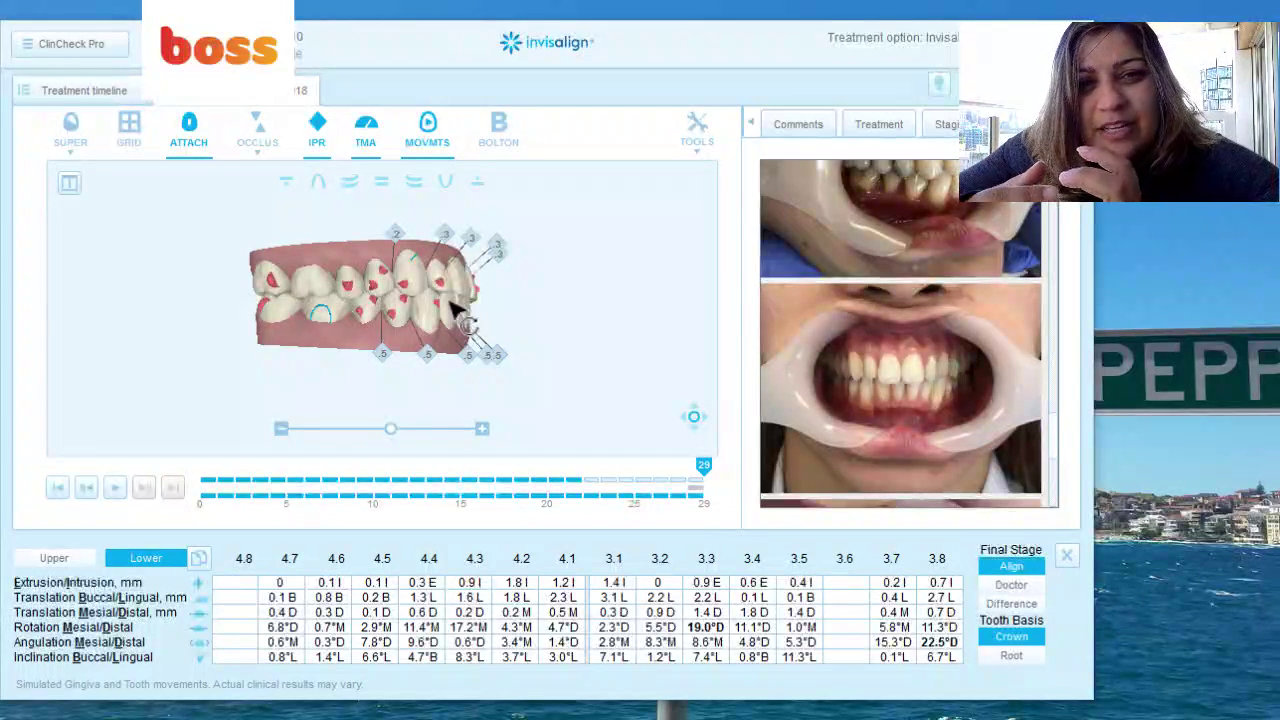
View the final-stage teeth straight from the front, then rotate to an angled side view.
click(384, 183)
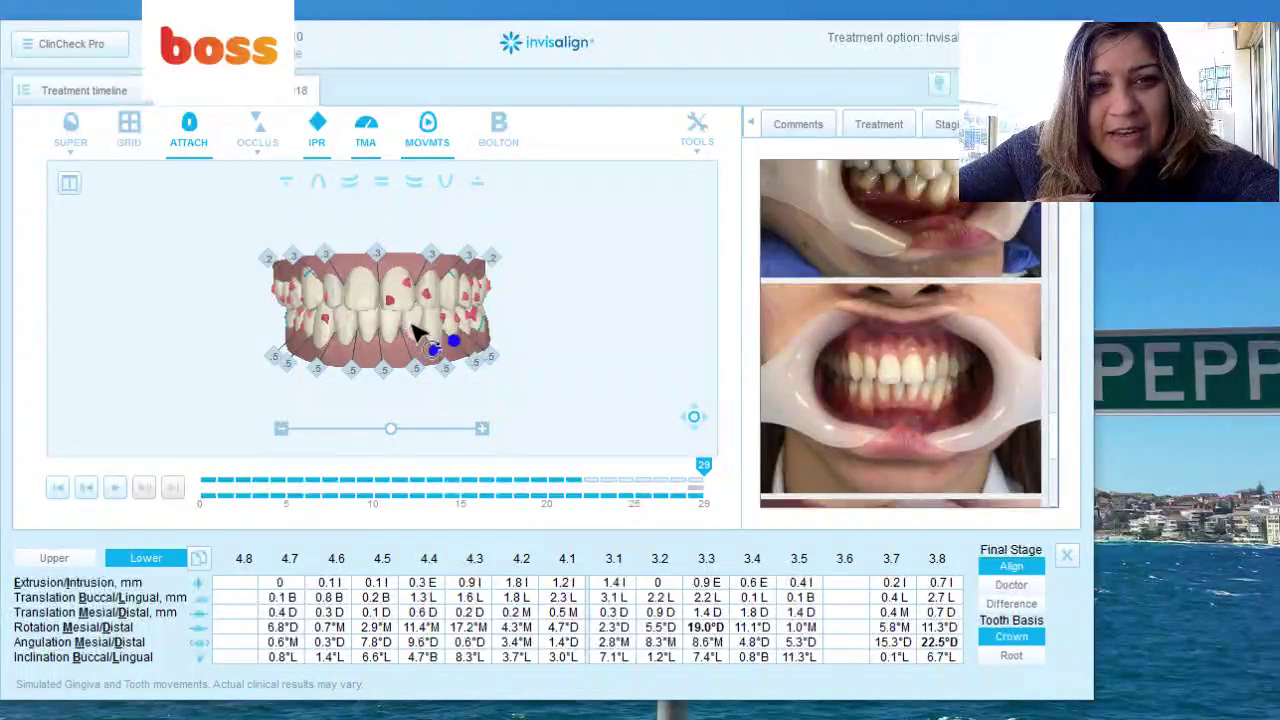
mouse_move(423, 334)
mouse_down()
mouse_move(350, 340)
mouse_move(365, 340)
mouse_up()
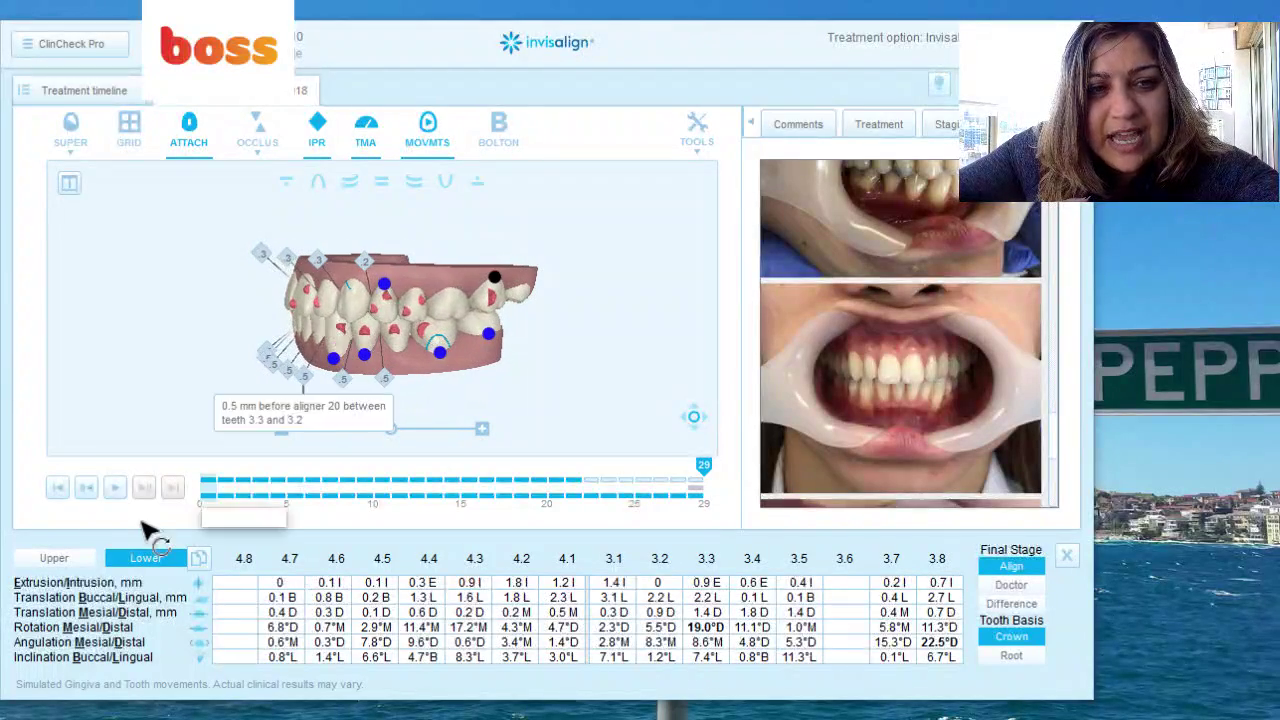
Jump back to stage 0 and rotate the starting-position model to another angle.
click(57, 487)
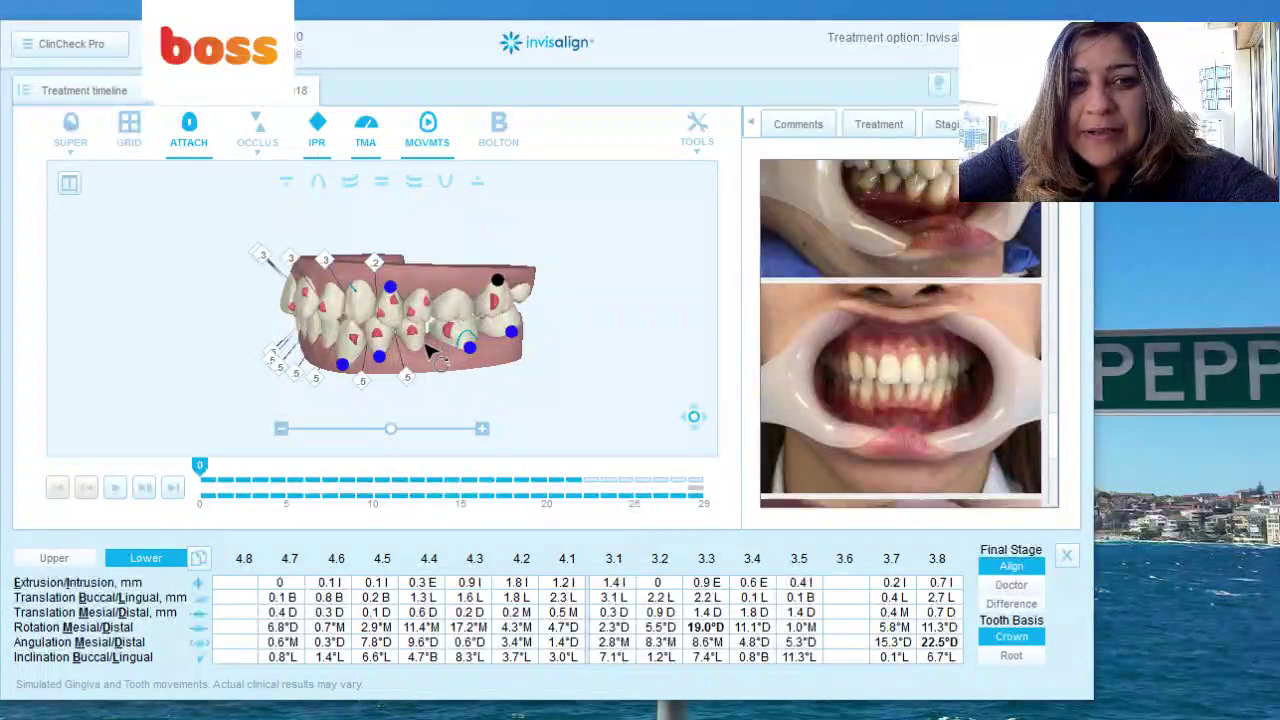
mouse_move(428, 345)
mouse_down()
mouse_move(503, 343)
mouse_move(531, 323)
mouse_move(486, 338)
mouse_move(471, 272)
mouse_up()
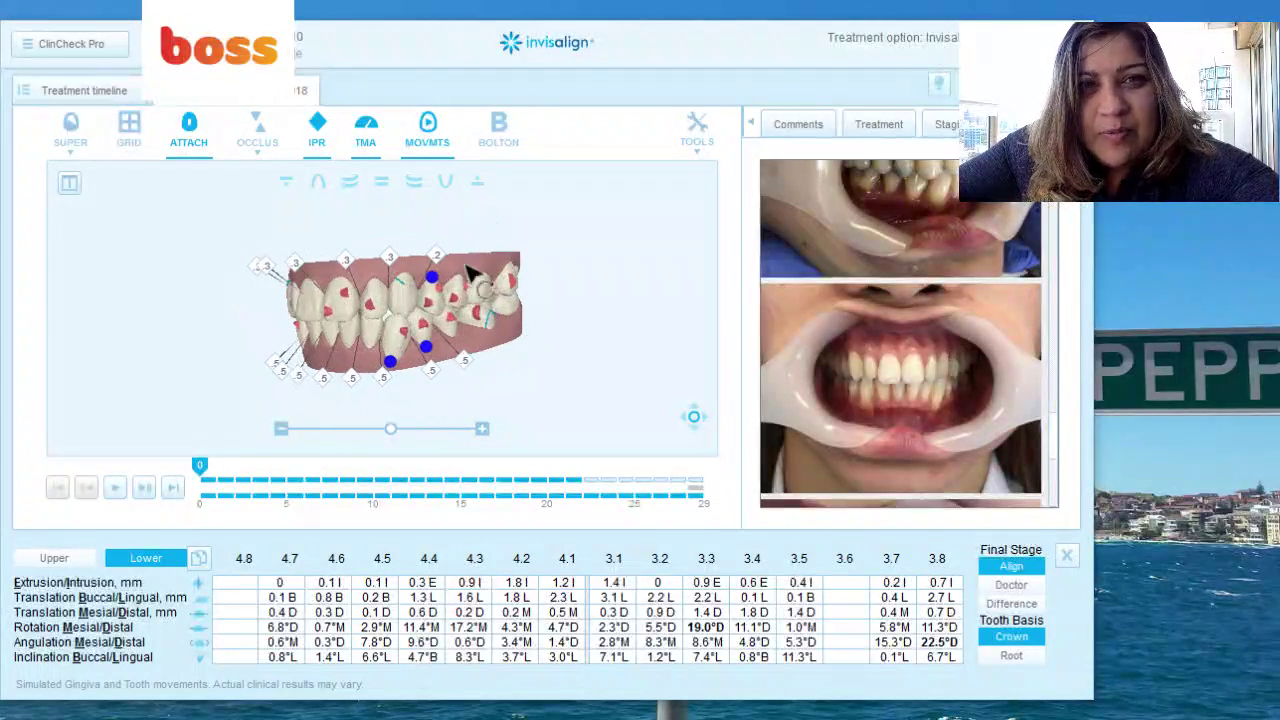
click(508, 134)
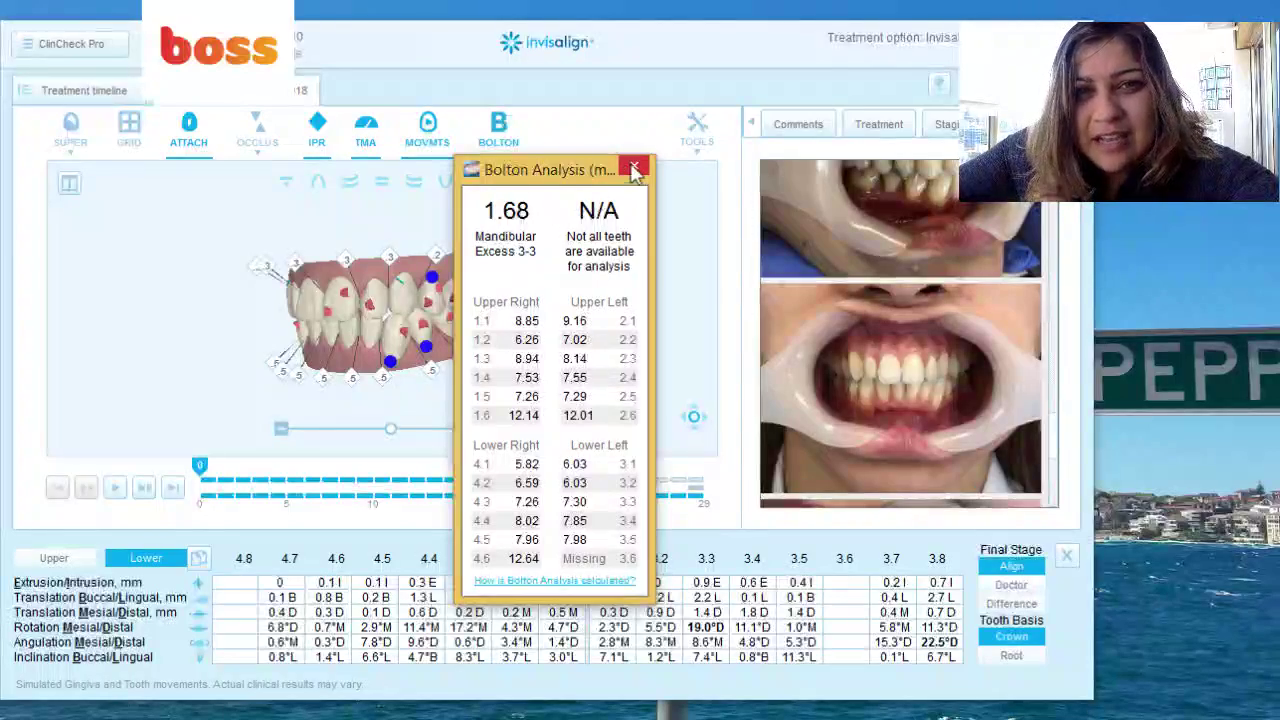
Close the Bolton analysis, face the teeth front-on, and show the upper-arch movement chart.
click(634, 170)
click(382, 182)
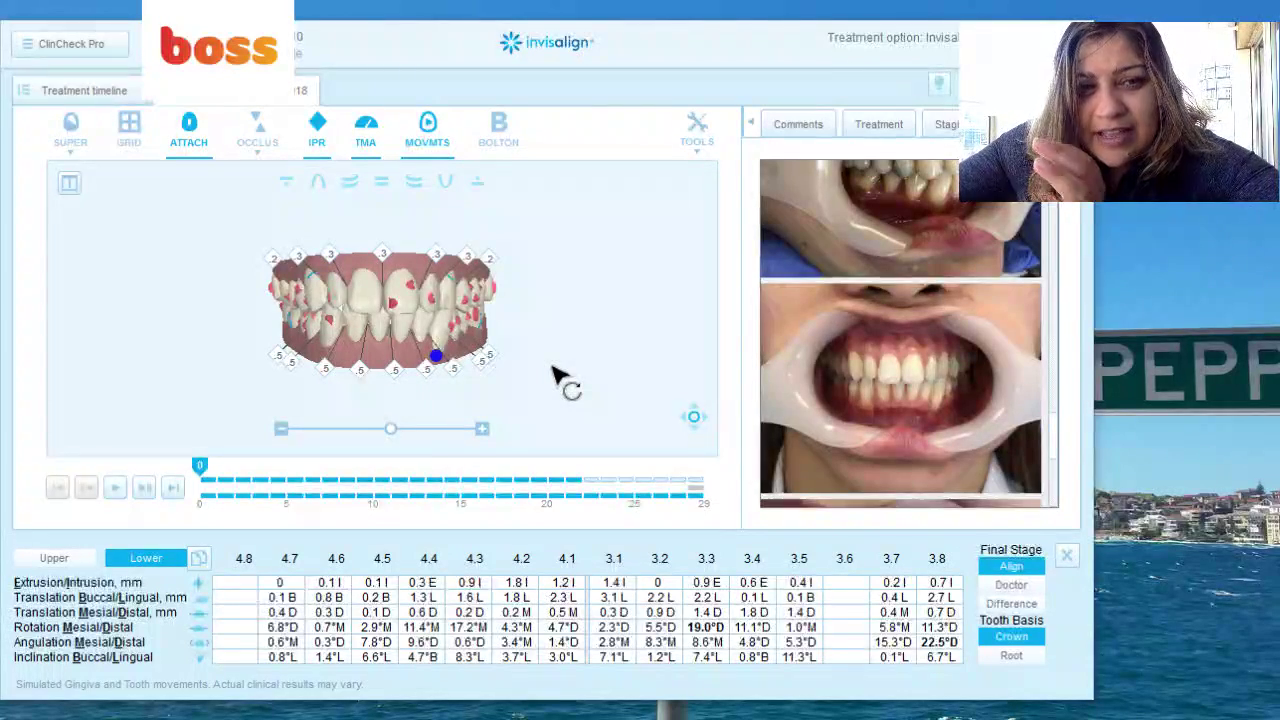
click(62, 565)
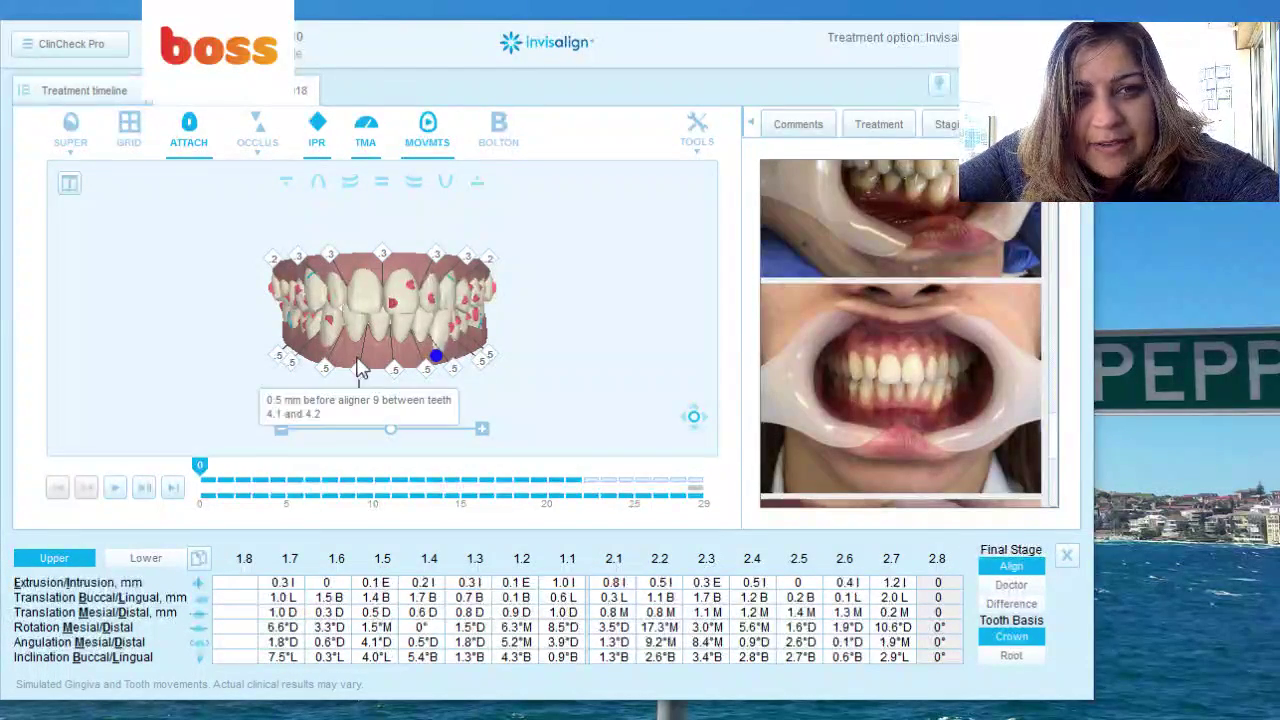
Inspect the starting model from right and left, return to front view, then advance to about stage 15.
drag(380, 334, 443, 329)
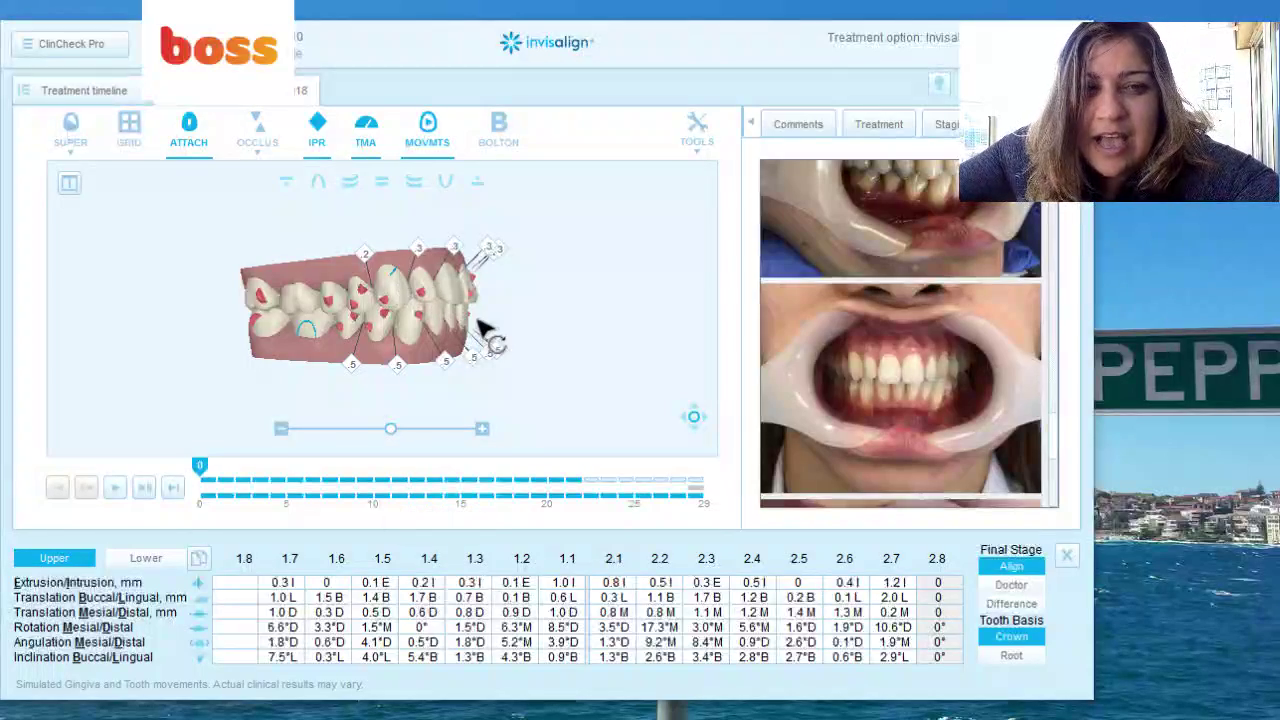
mouse_move(480, 328)
mouse_down()
mouse_move(305, 323)
mouse_move(405, 318)
mouse_up()
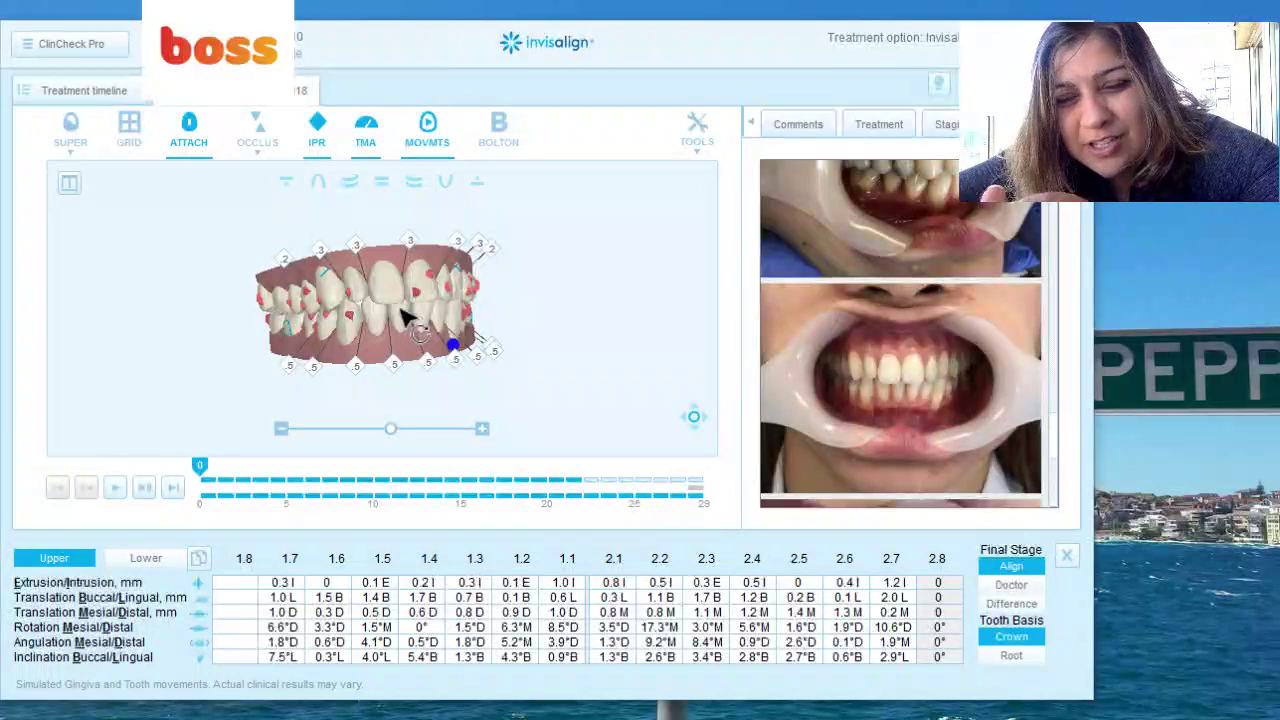
click(381, 183)
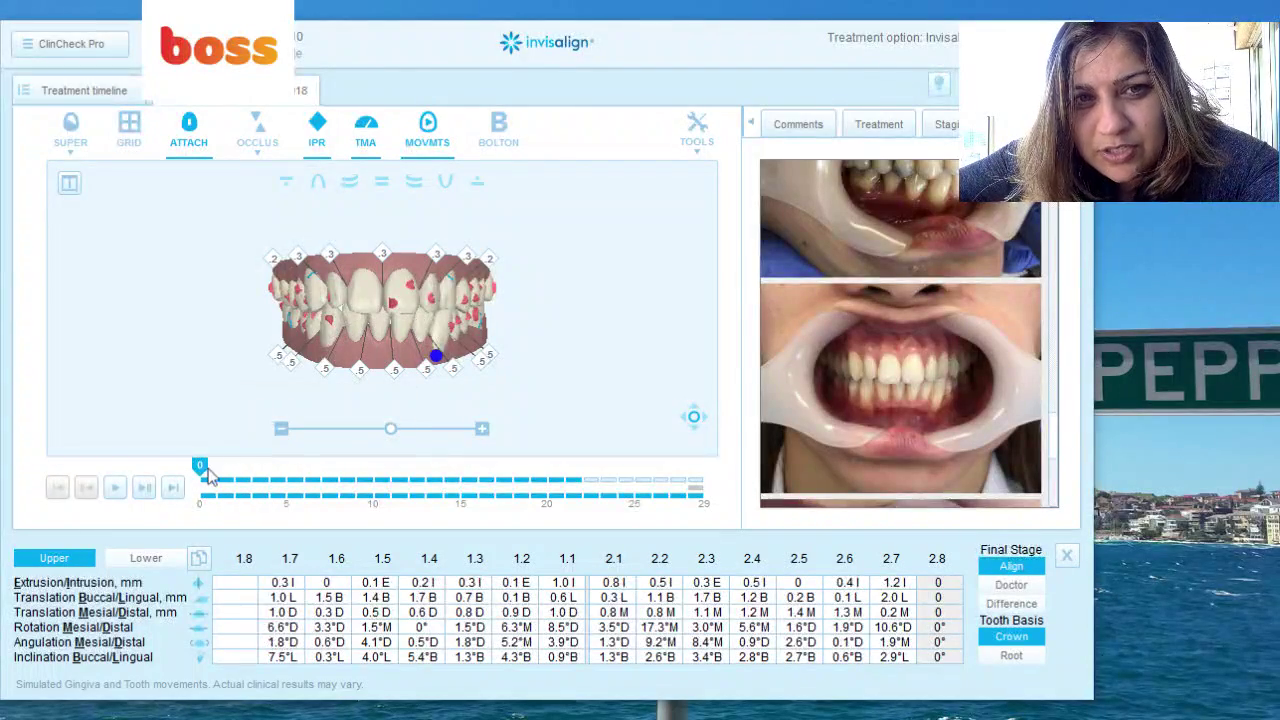
drag(203, 468, 669, 470)
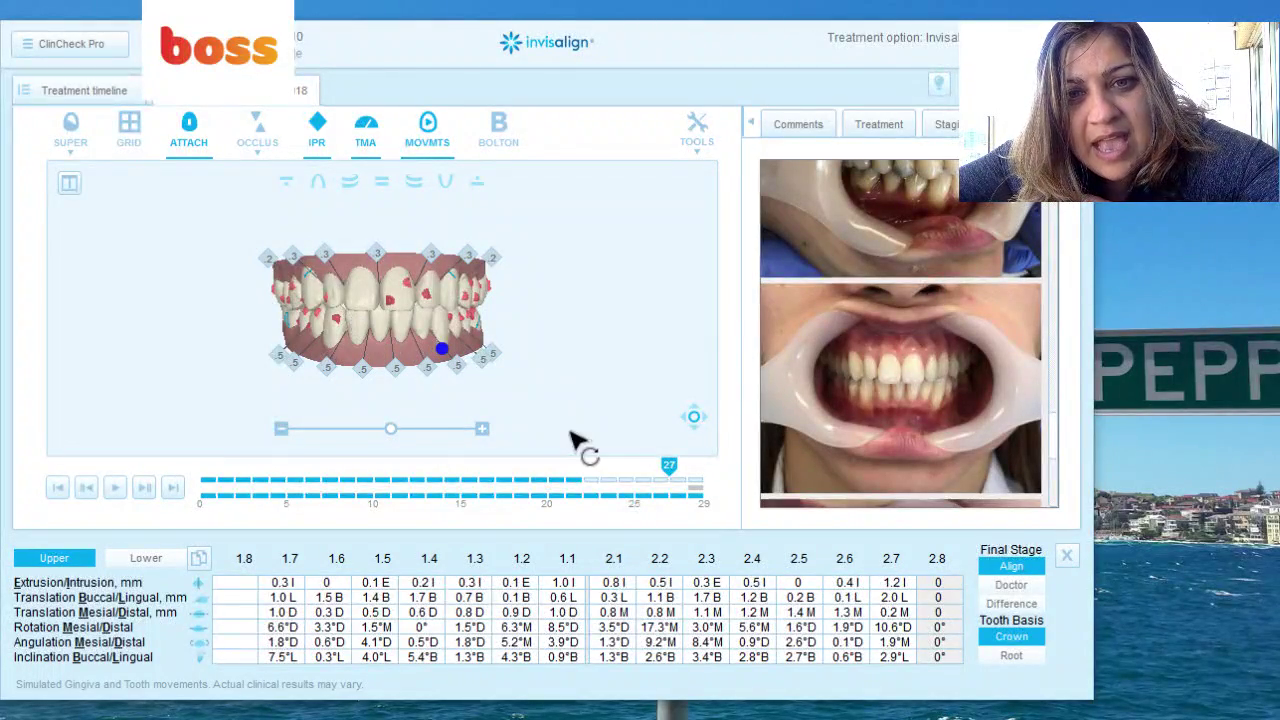
Advance the timeline to final stage 29 and rotate the finished model.
drag(655, 470, 716, 480)
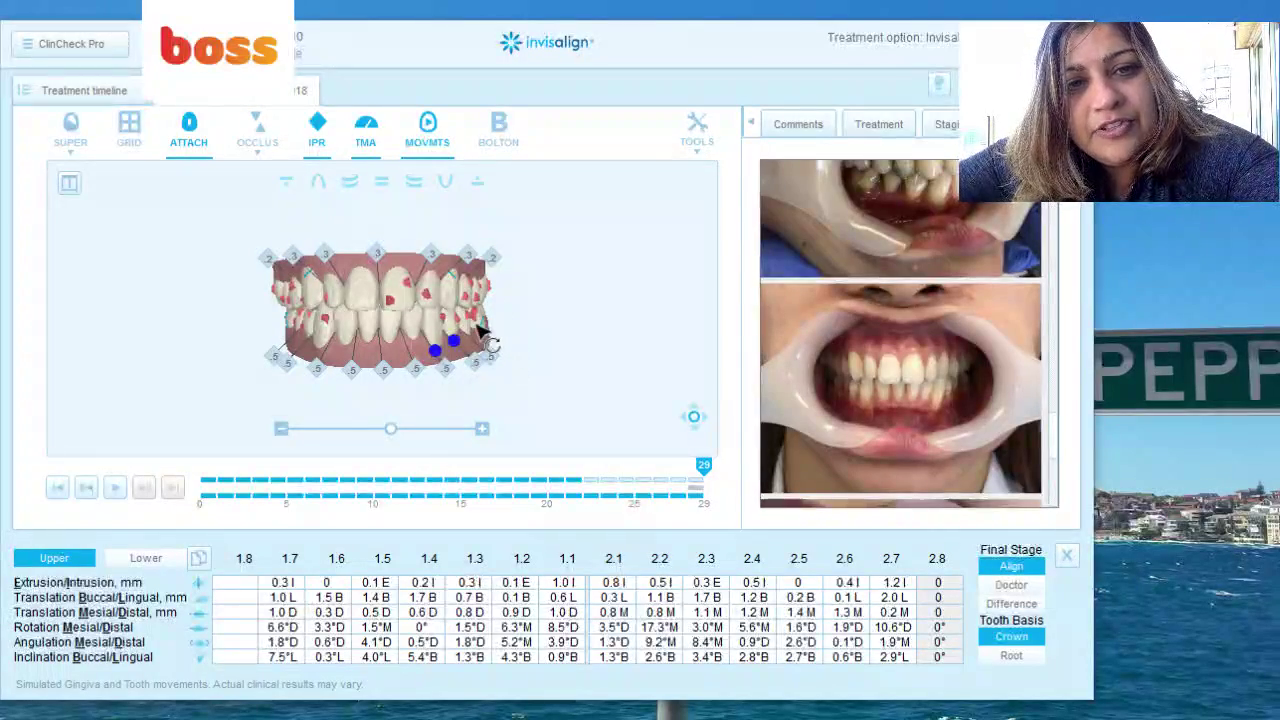
mouse_move(480, 334)
mouse_down()
mouse_move(508, 323)
mouse_move(505, 333)
mouse_up()
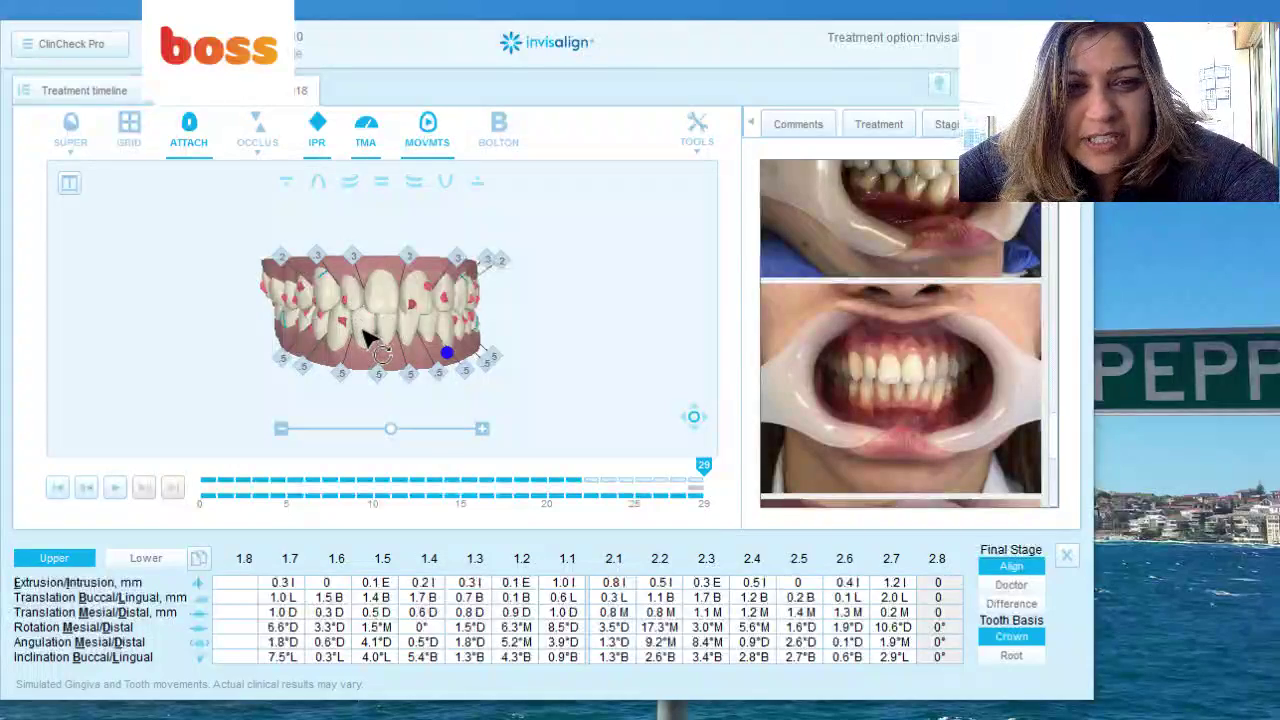
Rotate the final-stage model to view the left and right sides.
mouse_move(415, 364)
mouse_down()
mouse_move(388, 349)
mouse_move(393, 358)
mouse_up()
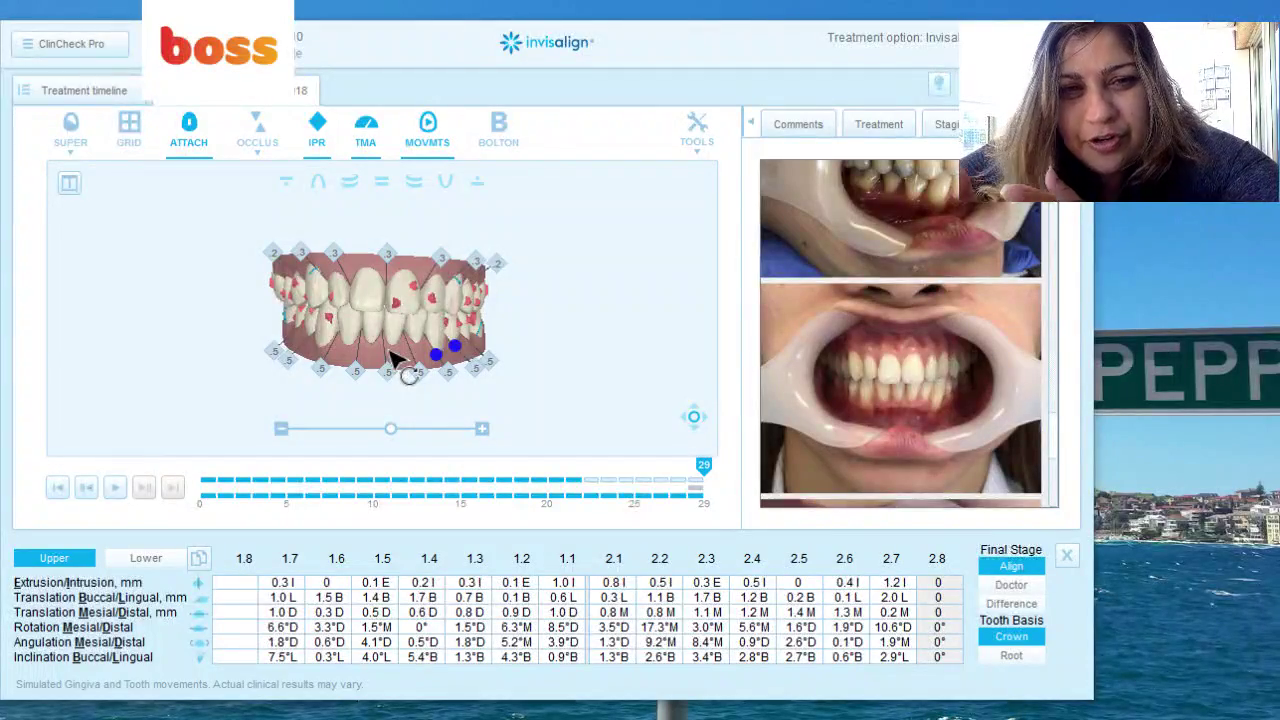
drag(390, 350, 382, 343)
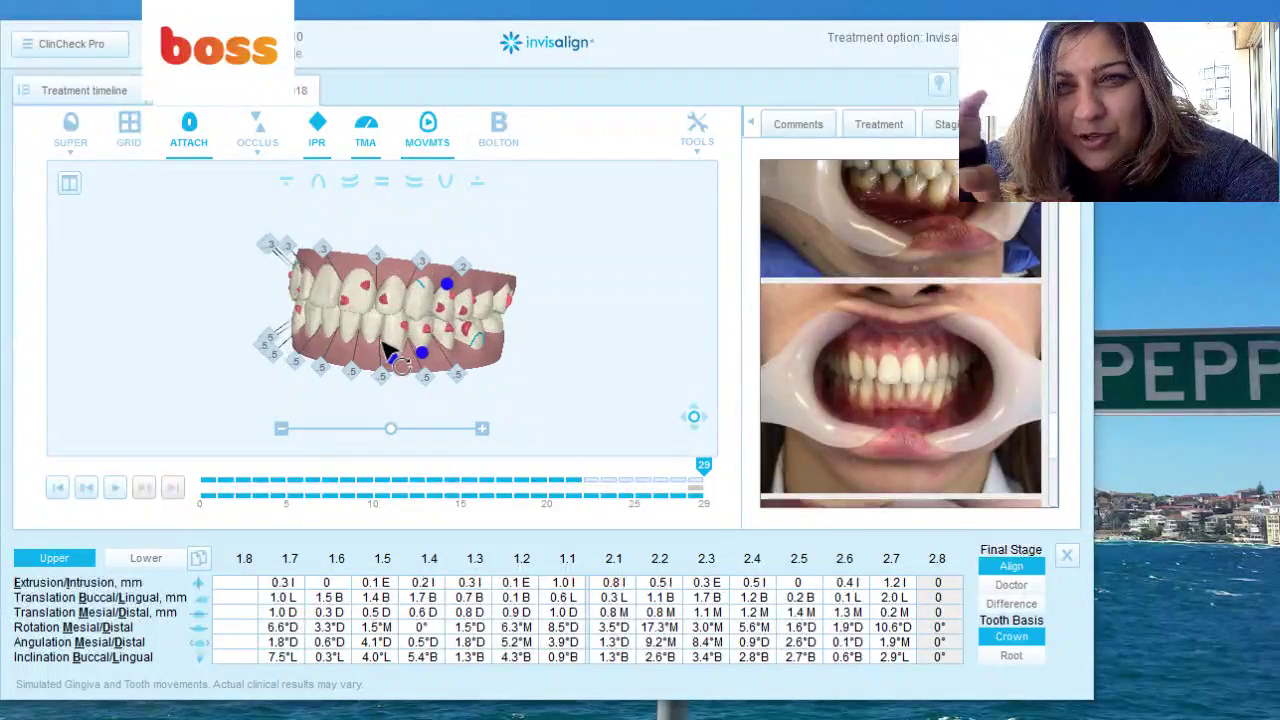
mouse_move(514, 366)
mouse_down()
mouse_move(486, 349)
mouse_move(560, 455)
mouse_up()
Return to stage 0, inspect it from several angles, and show the lower-arch movement chart.
mouse_move(706, 468)
mouse_down()
mouse_move(218, 480)
mouse_move(112, 468)
mouse_up()
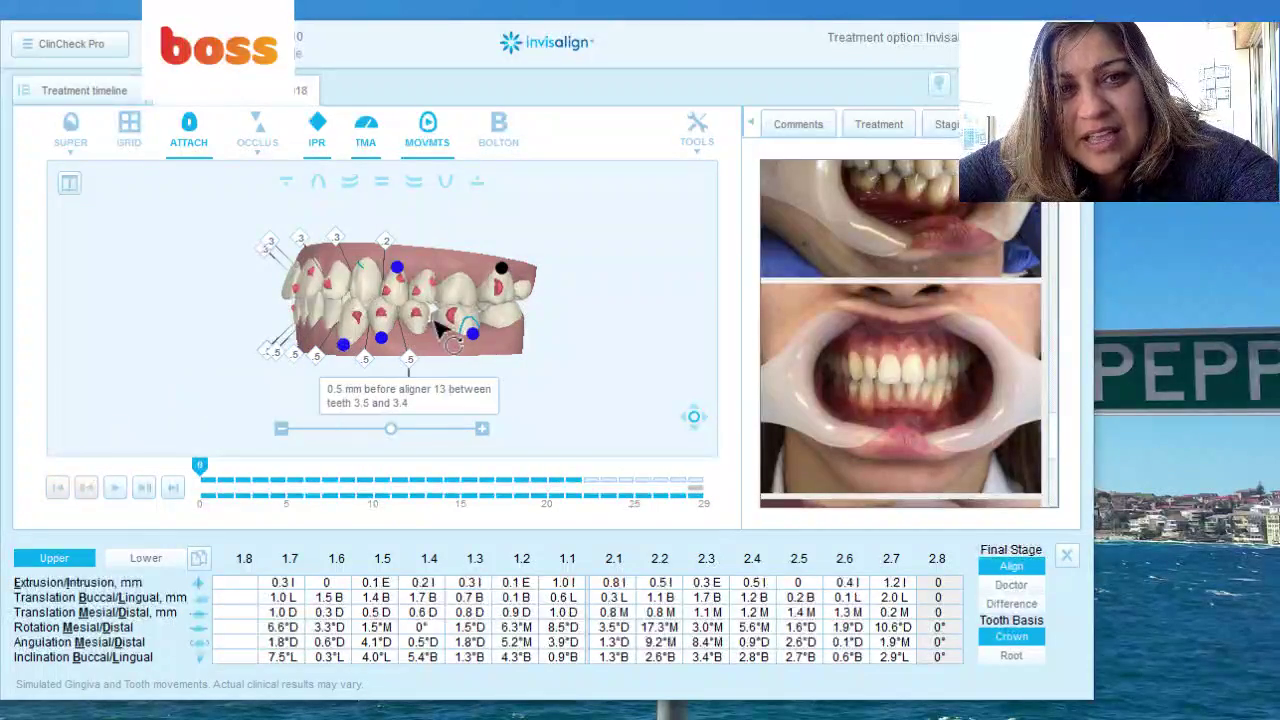
mouse_move(440, 332)
mouse_down()
mouse_move(420, 342)
mouse_move(420, 365)
mouse_up()
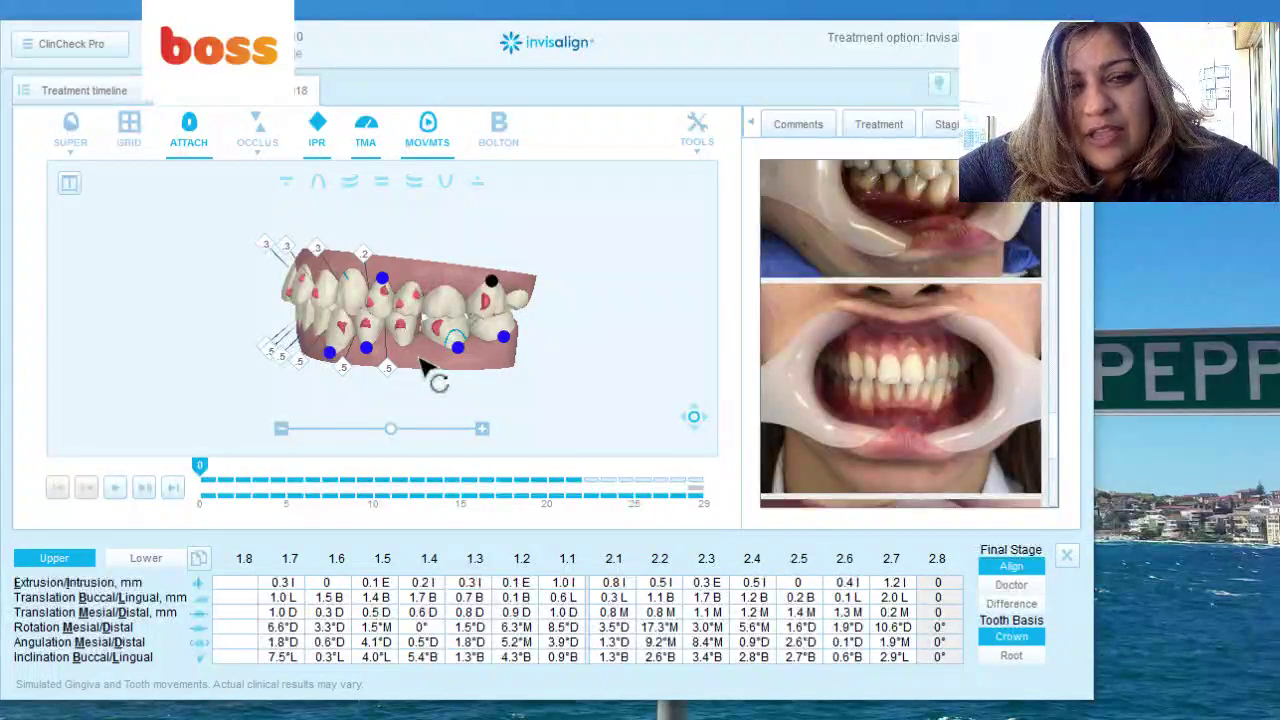
mouse_move(423, 365)
mouse_down()
mouse_move(437, 350)
mouse_move(365, 335)
mouse_up()
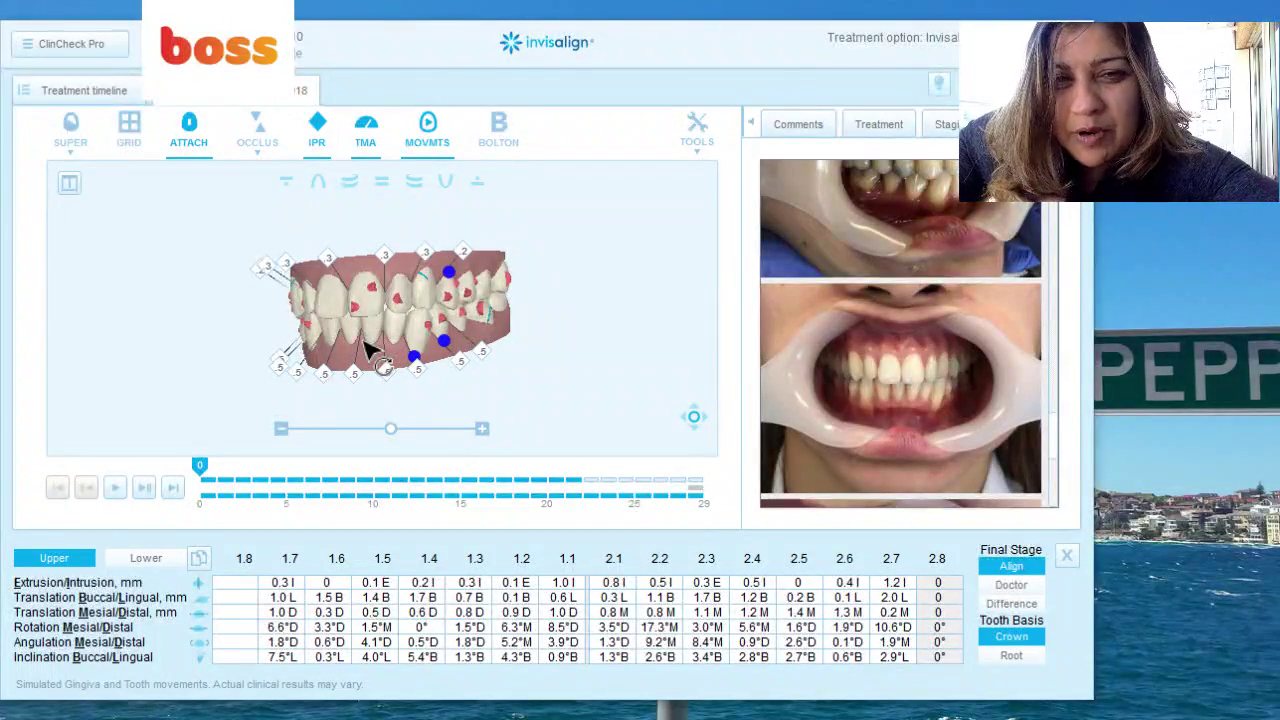
mouse_move(496, 340)
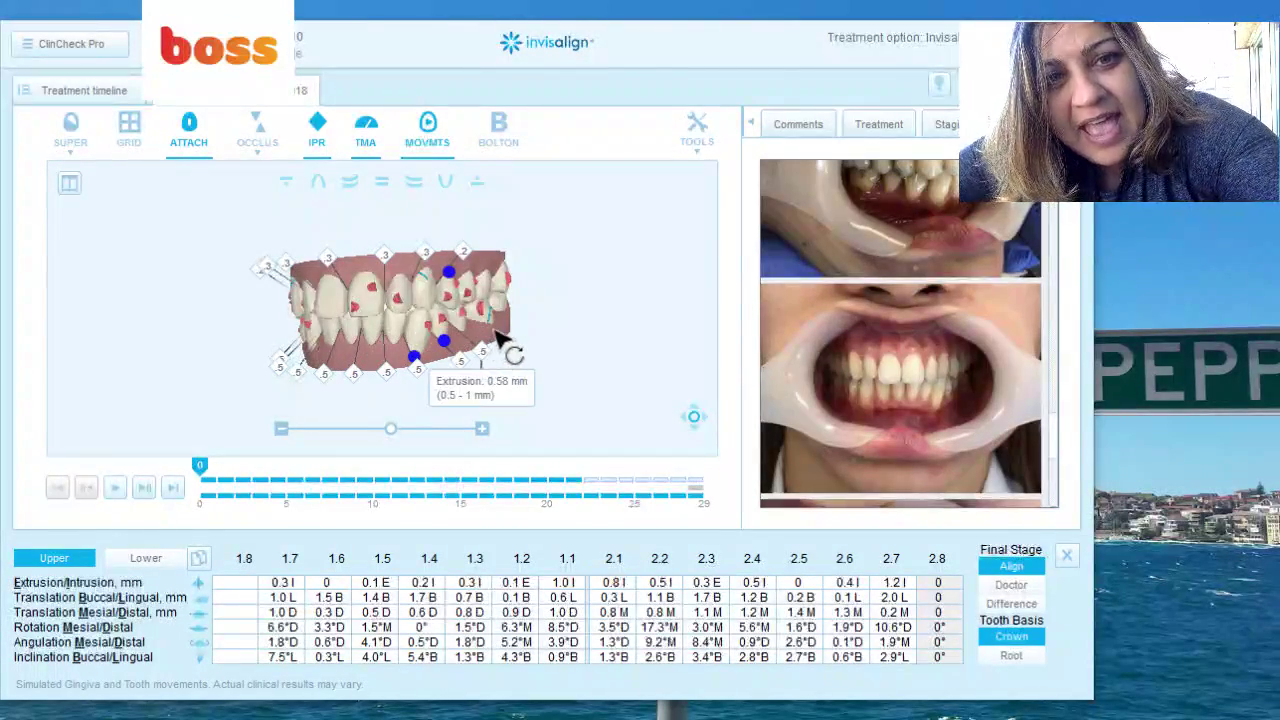
drag(497, 340, 452, 347)
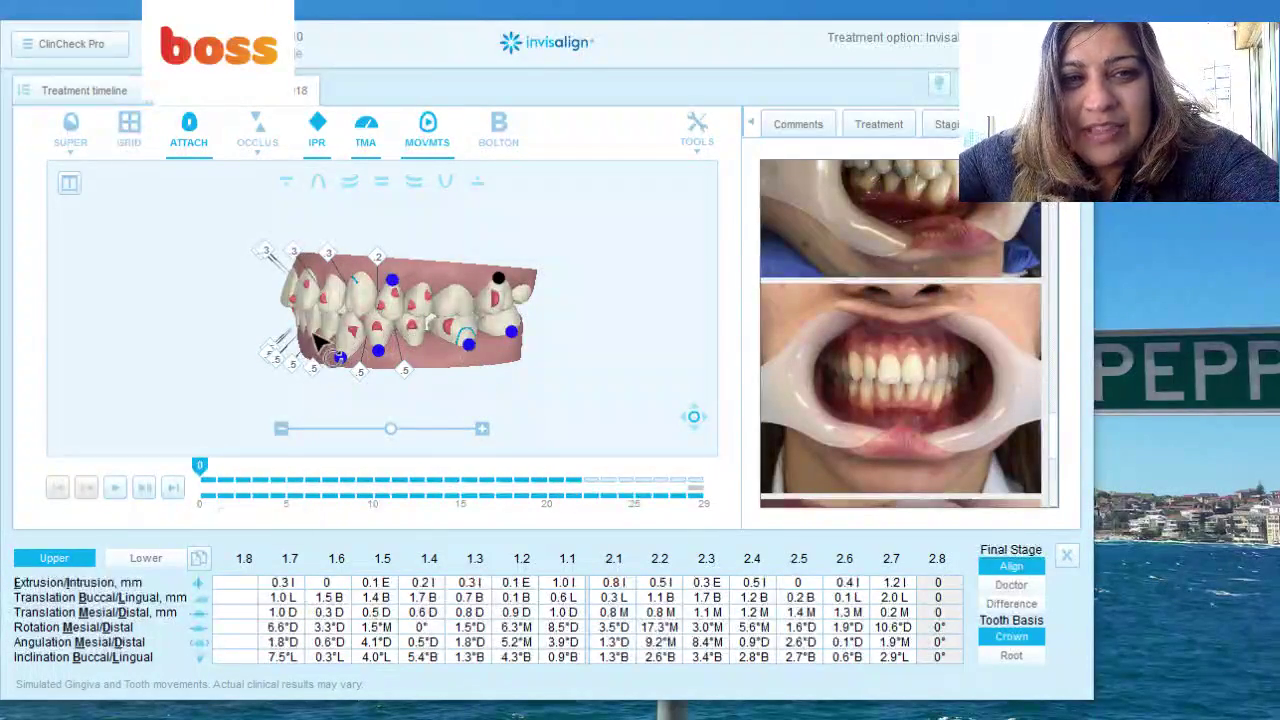
mouse_move(316, 339)
mouse_down()
mouse_move(414, 342)
mouse_move(329, 351)
mouse_move(333, 341)
mouse_up()
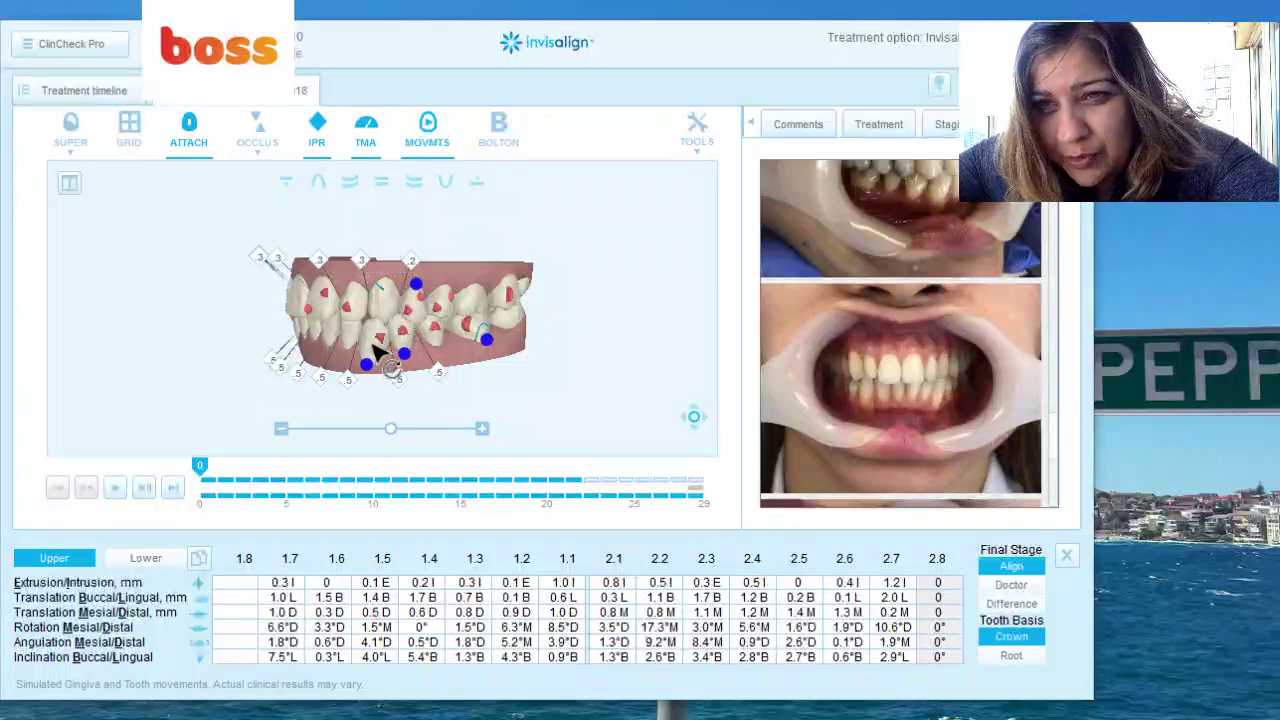
click(174, 562)
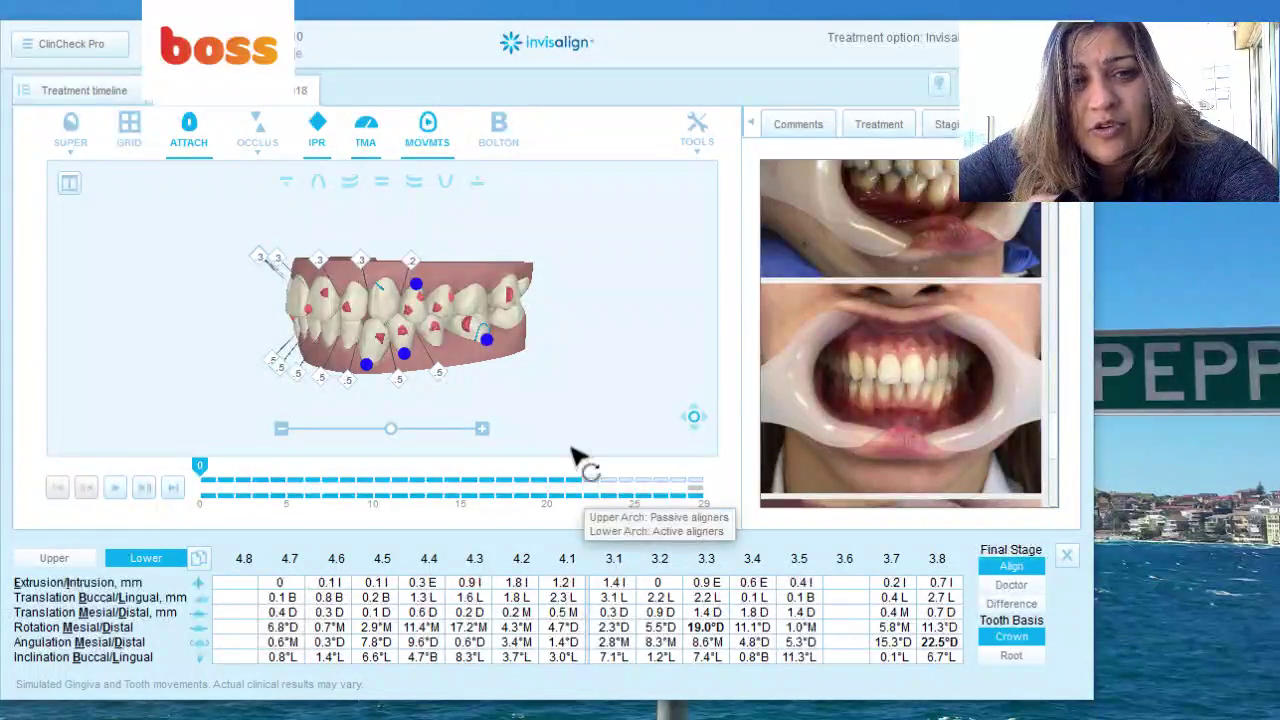
Turn the stage-0 lower arch from the side toward a more frontal view.
mouse_move(445, 352)
mouse_down()
mouse_move(423, 334)
mouse_move(491, 346)
mouse_up()
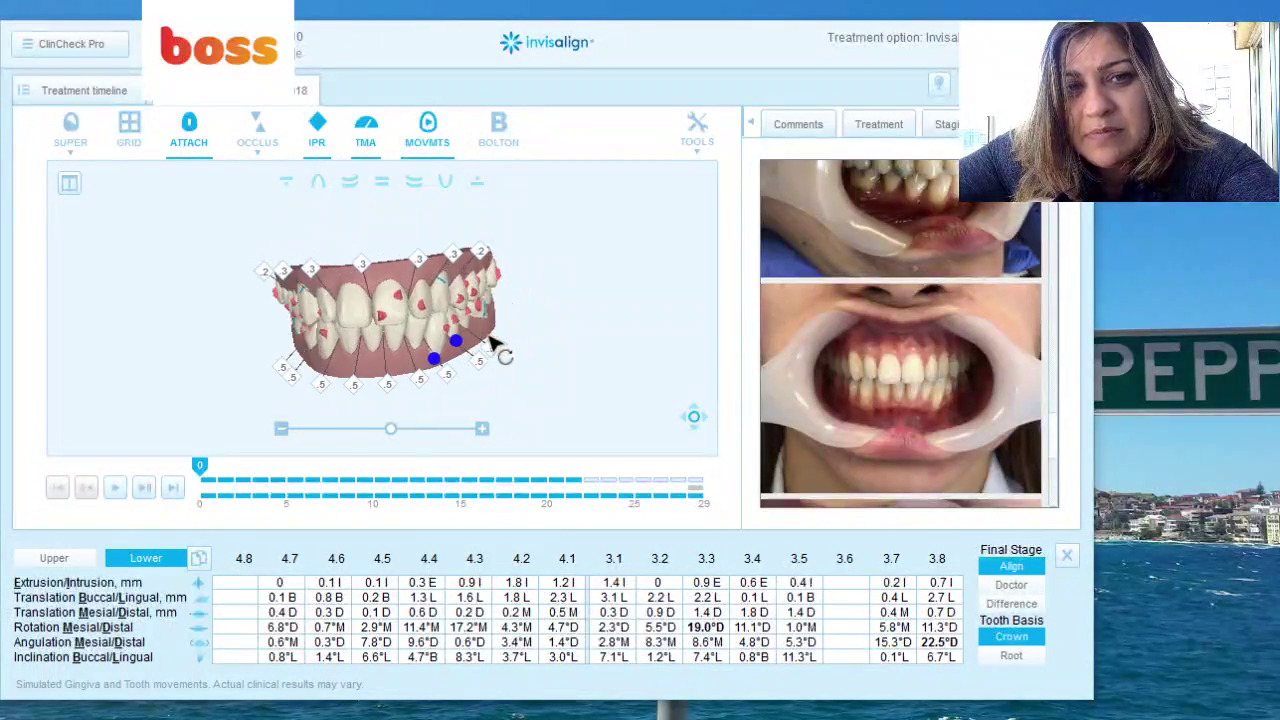